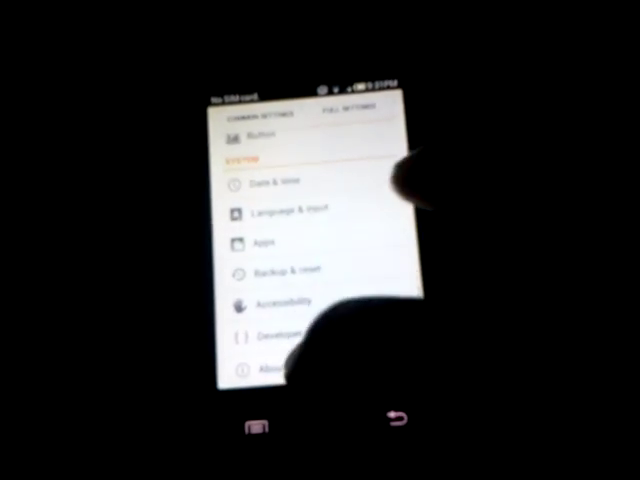
left_click(340, 365)
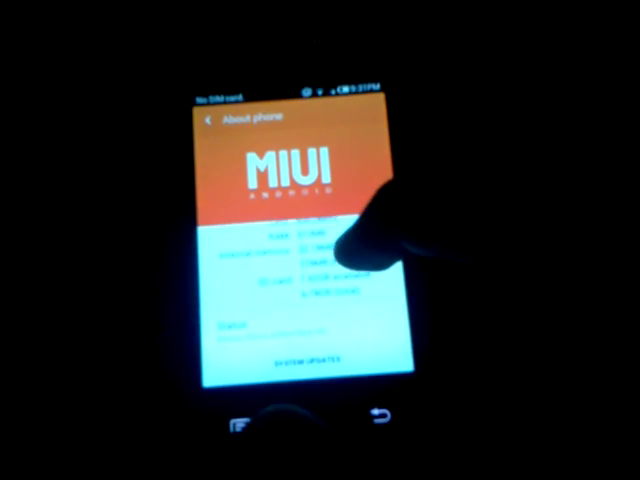